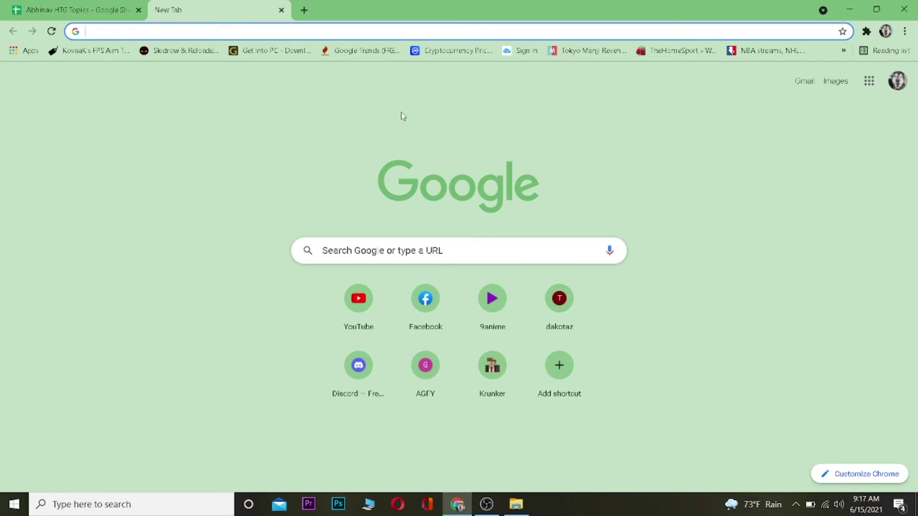
type("coinbase")
Step: Search Google for coinbase and go to the Coinbase sign-in page from the results
key("Return")
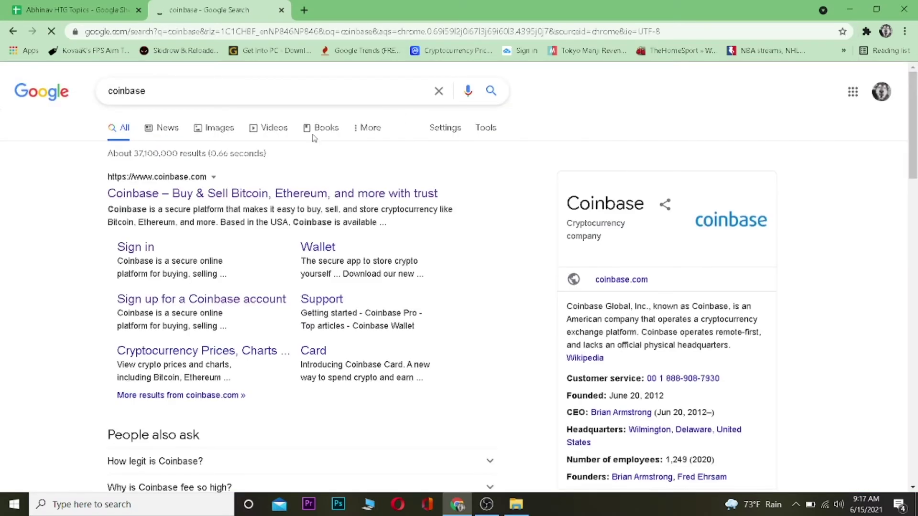
left_click(136, 249)
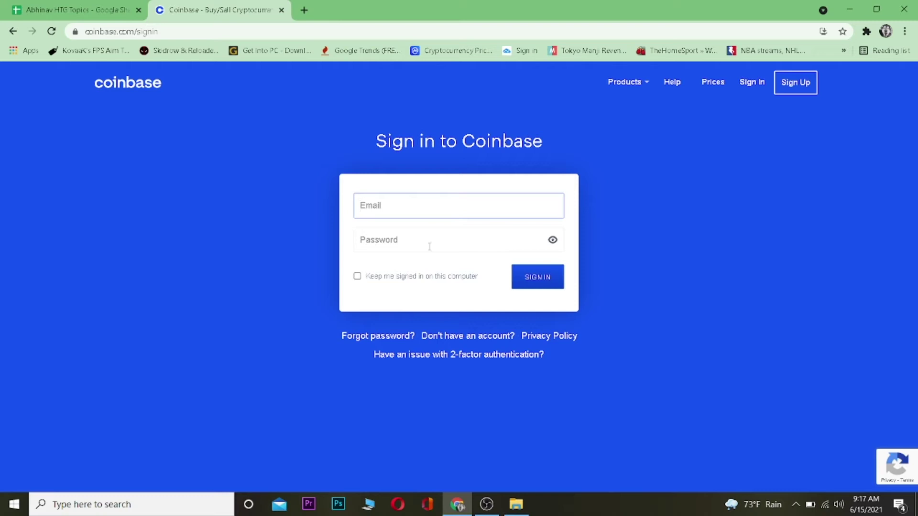
Step: Dismiss the saved-password suggestions on the Coinbase sign-in page and choose Forgot password
left_click(380, 240)
left_click(151, 236)
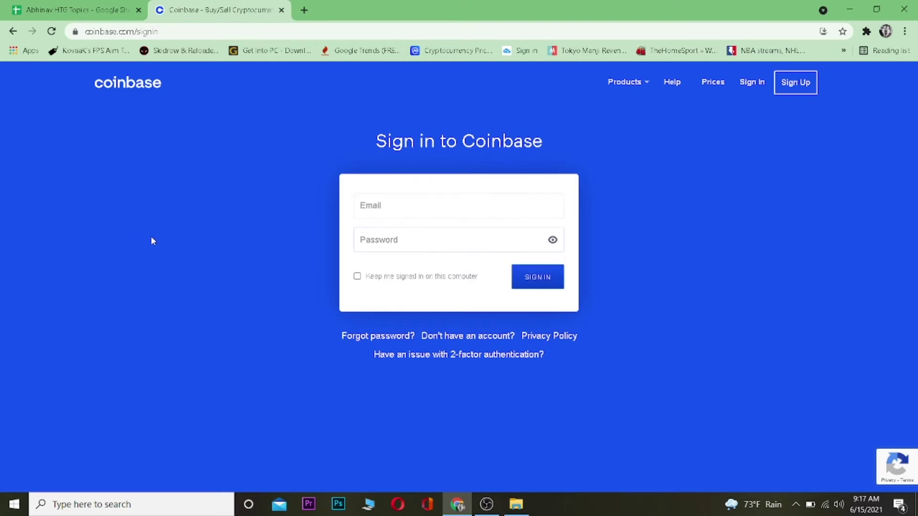
left_click(354, 337)
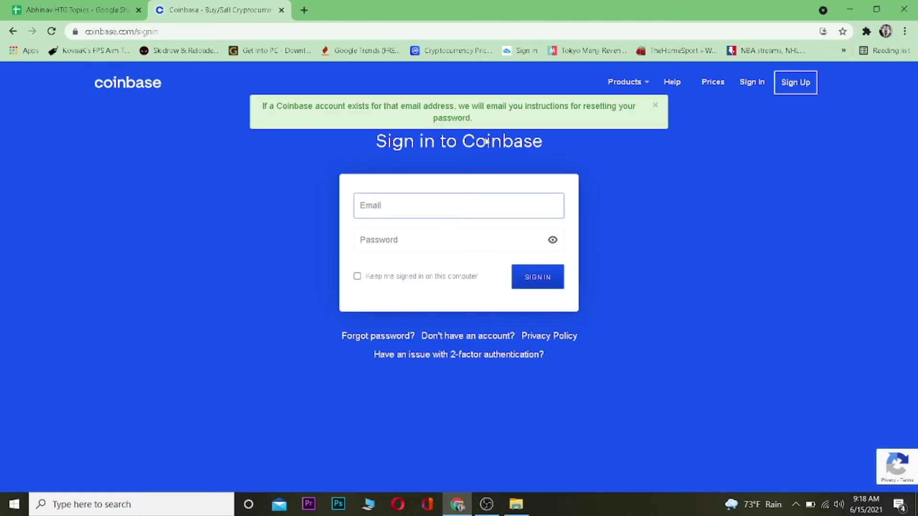
Step: In a new Gmail tab, follow the link in Coinbase's 'Resetting Your Password' email
left_click(304, 10)
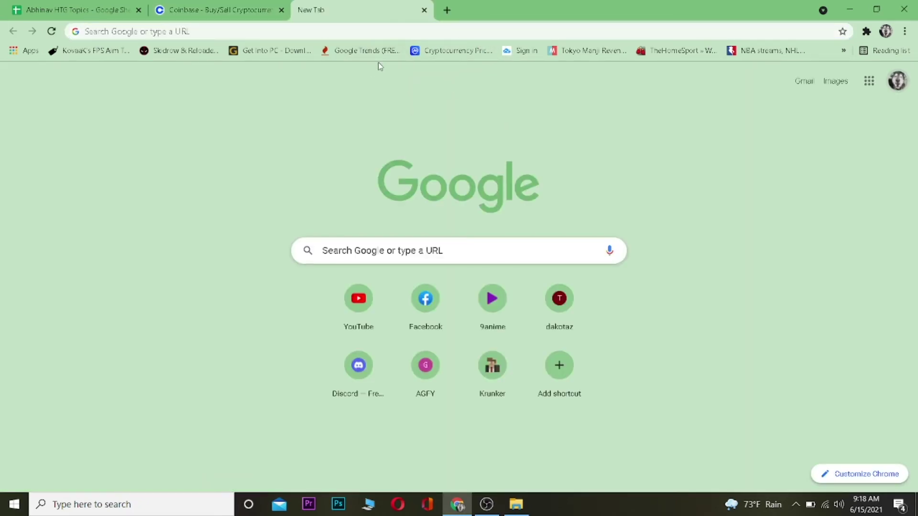
left_click(804, 81)
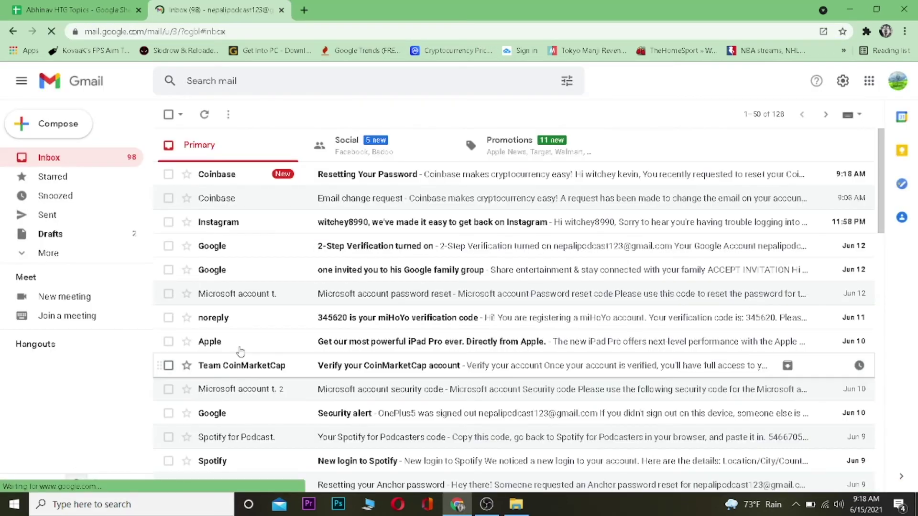
left_click(273, 176)
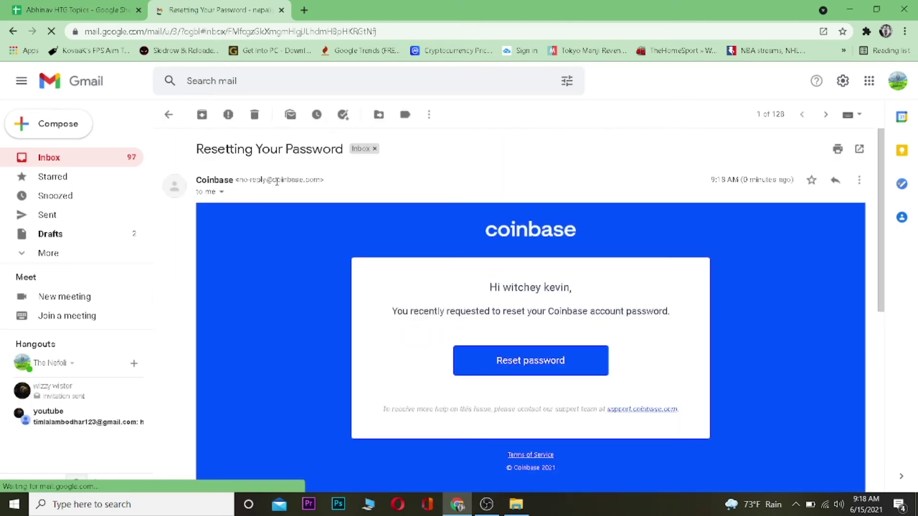
scroll(436, 266, "down", 3)
left_click(515, 239)
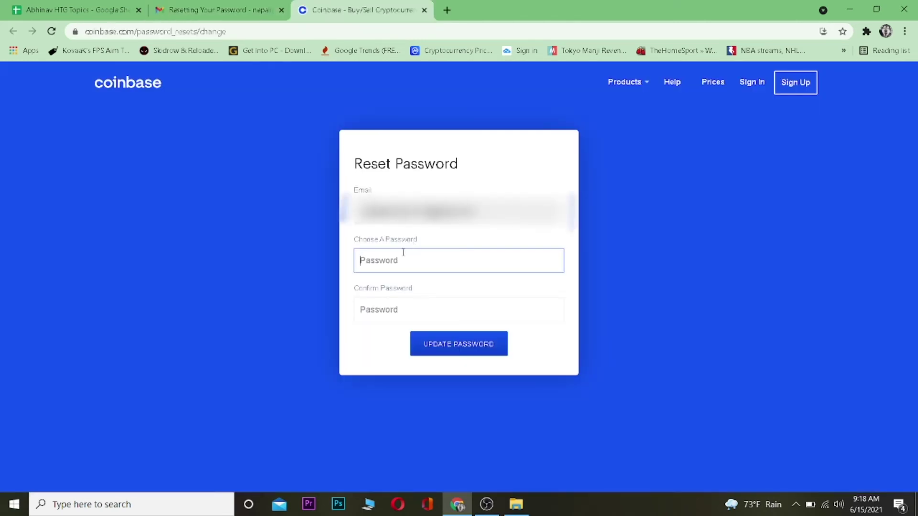
left_click(379, 256)
left_click(770, 232)
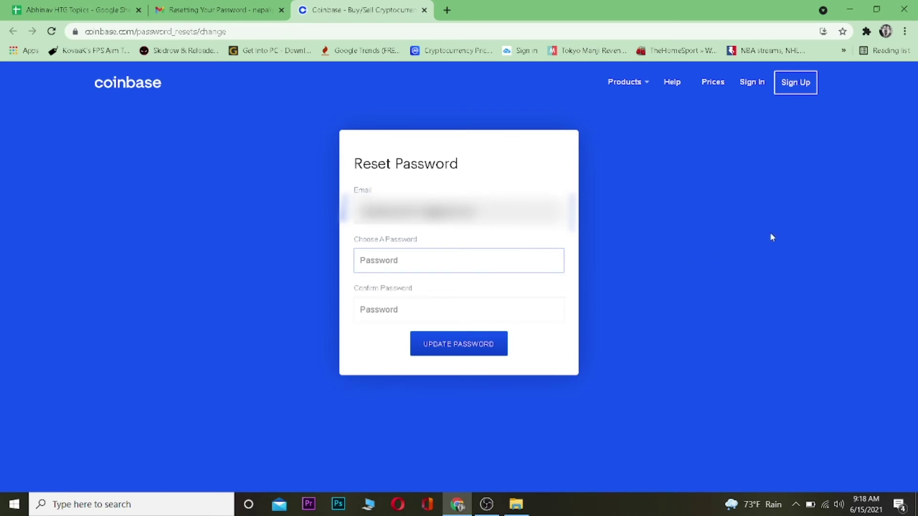
left_click(420, 306)
left_click(762, 292)
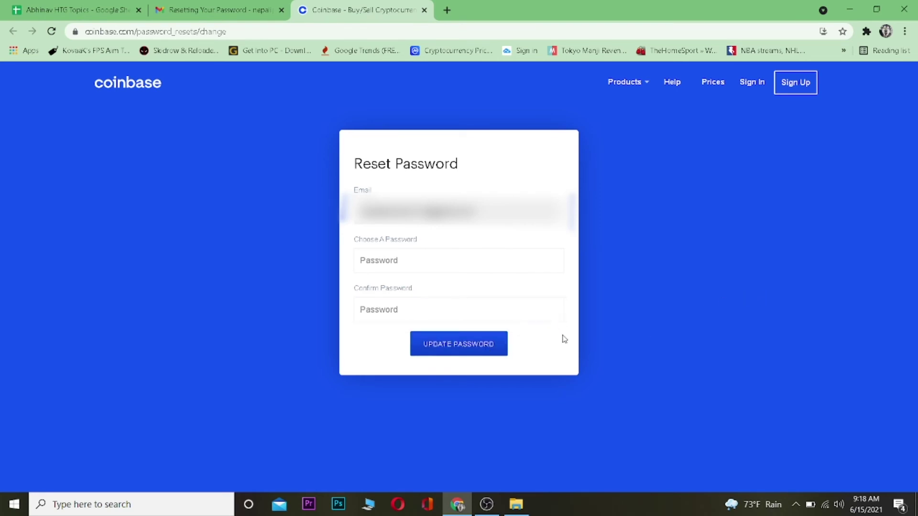